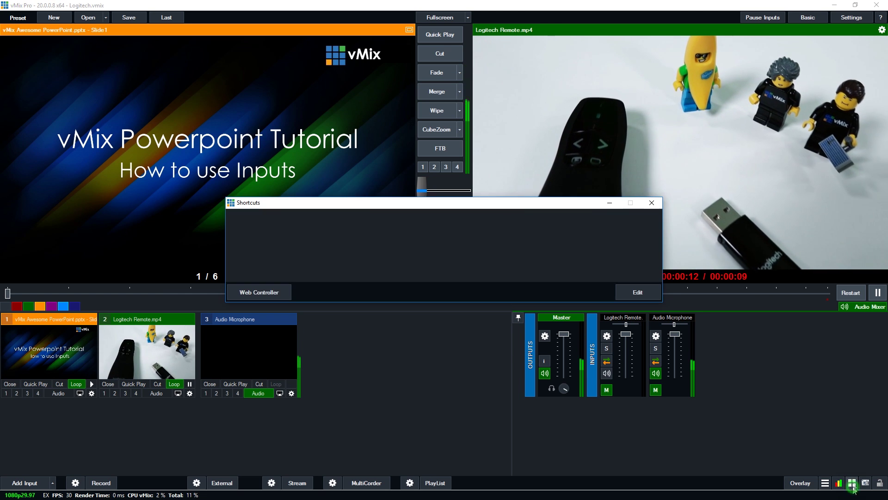
# - Map the PageDown key to NextItem on the vMix Awesome PowerPoint.pptx input
pyautogui.click(656, 292)
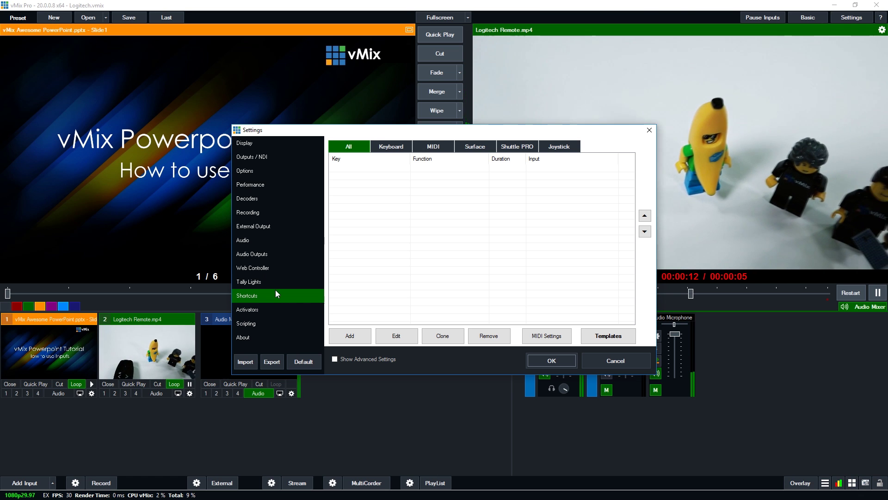
pyautogui.click(350, 336)
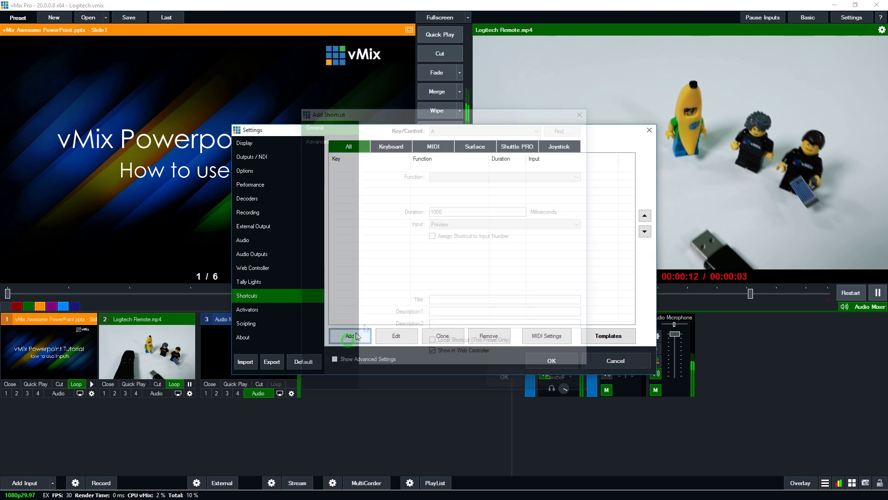
pyautogui.click(562, 131)
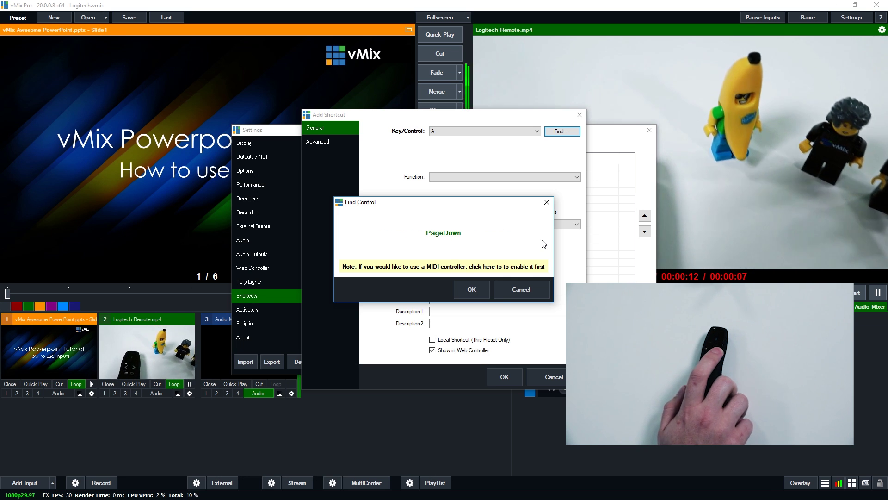
pyautogui.click(469, 289)
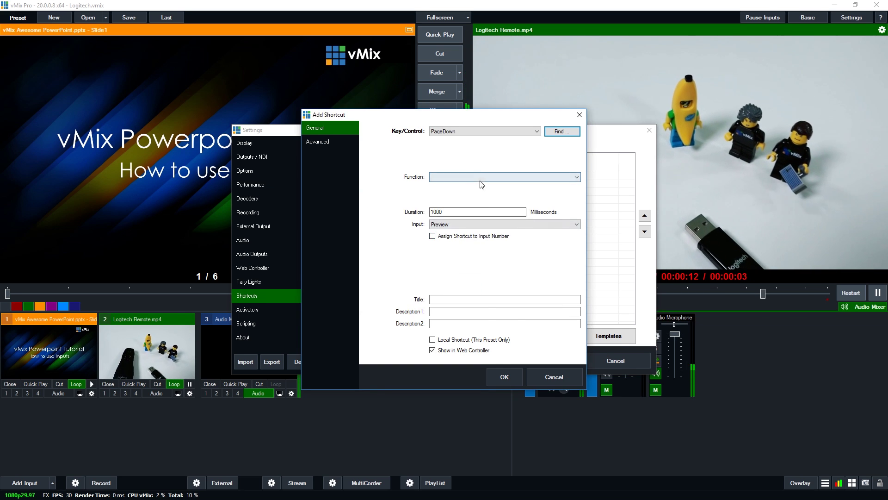
pyautogui.click(481, 177)
pyautogui.moveTo(617, 220)
pyautogui.mouseDown()
pyautogui.moveTo(617, 255)
pyautogui.moveTo(553, 276)
pyautogui.mouseUp()
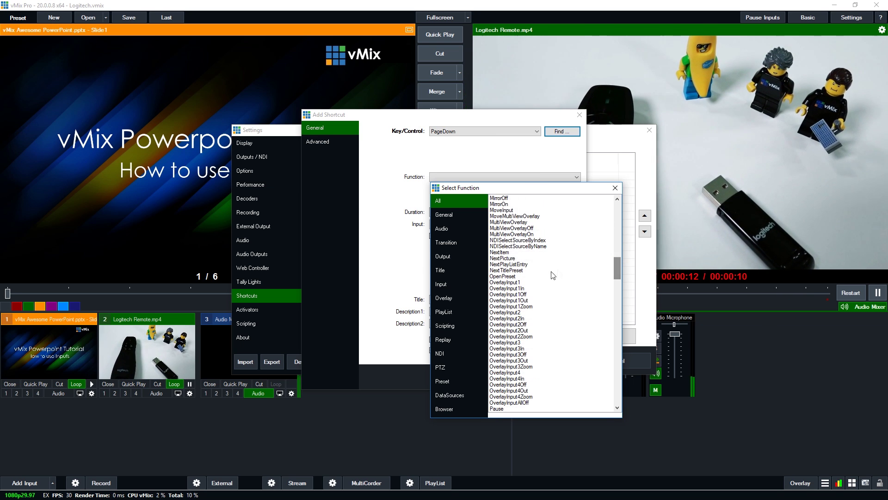
pyautogui.click(525, 253)
pyautogui.click(495, 224)
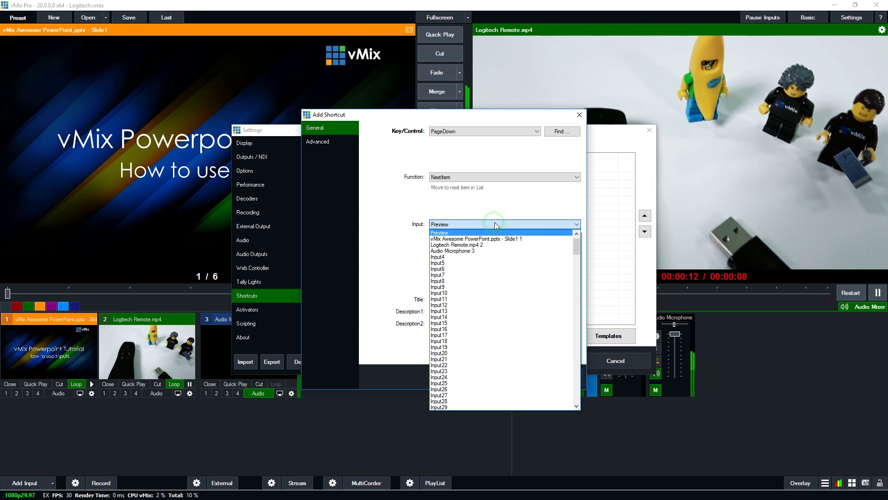
pyautogui.click(481, 239)
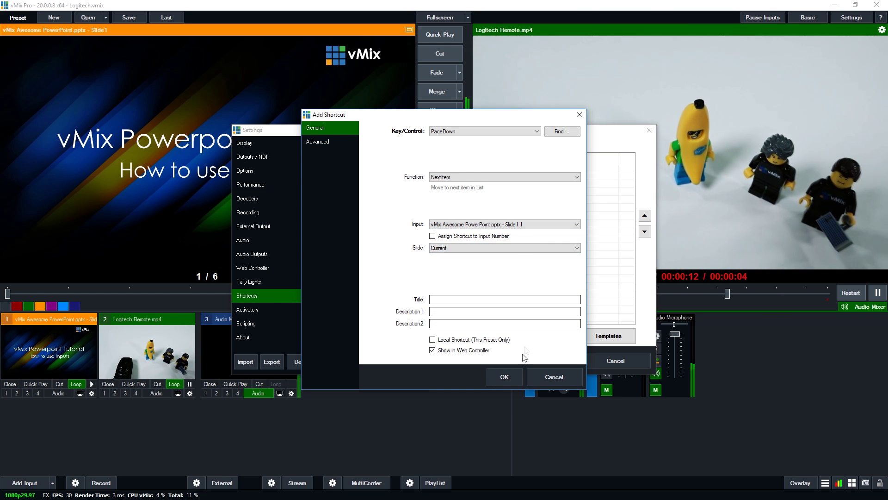
pyautogui.click(506, 377)
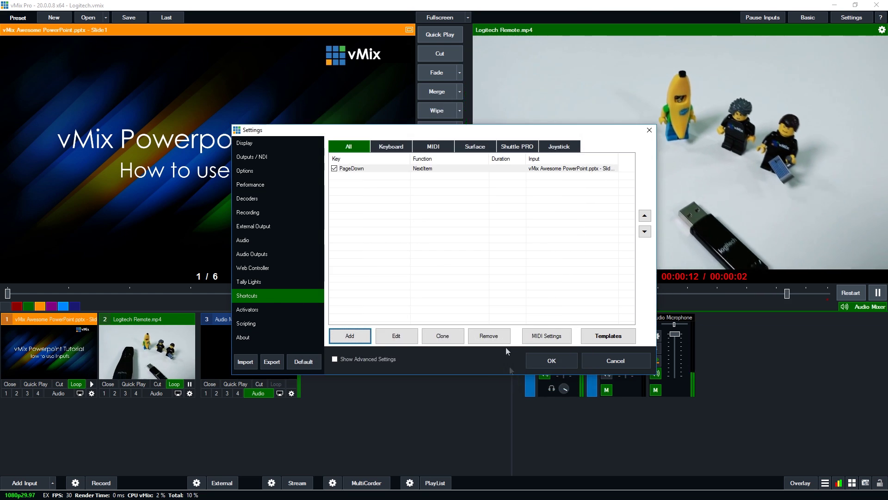
# - Map the PageUp key to PreviousItem on the PowerPoint presentation input
pyautogui.click(350, 335)
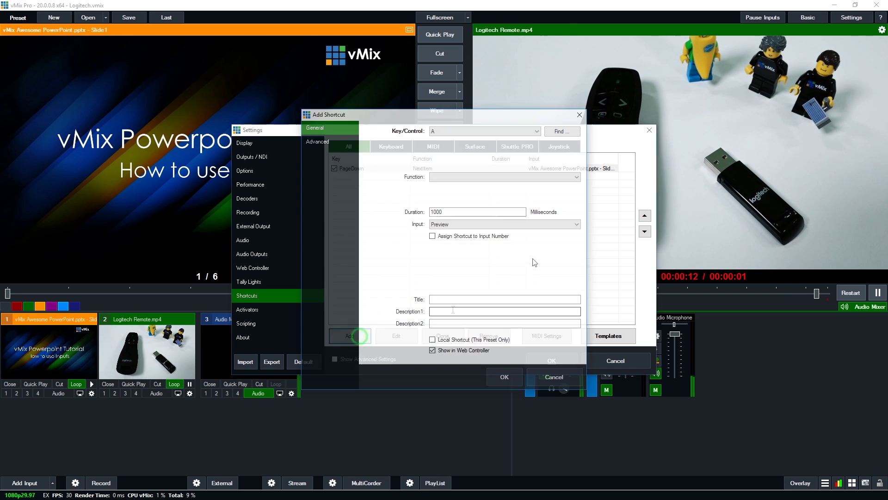
pyautogui.click(573, 133)
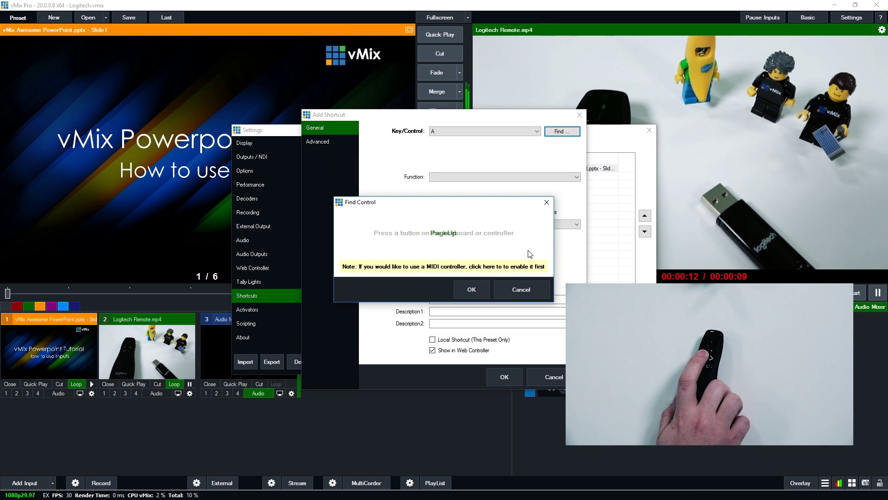
pyautogui.press('pageup')
pyautogui.click(481, 286)
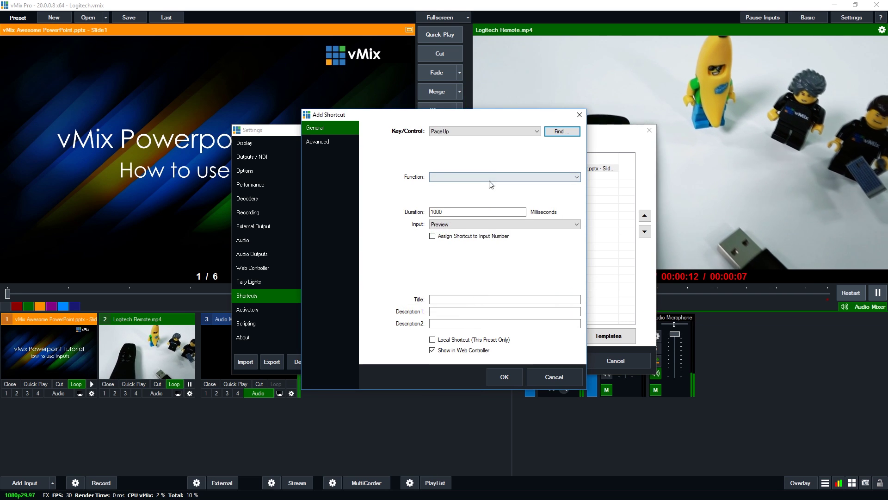
pyautogui.click(574, 177)
pyautogui.moveTo(617, 221); pyautogui.dragTo(616, 280)
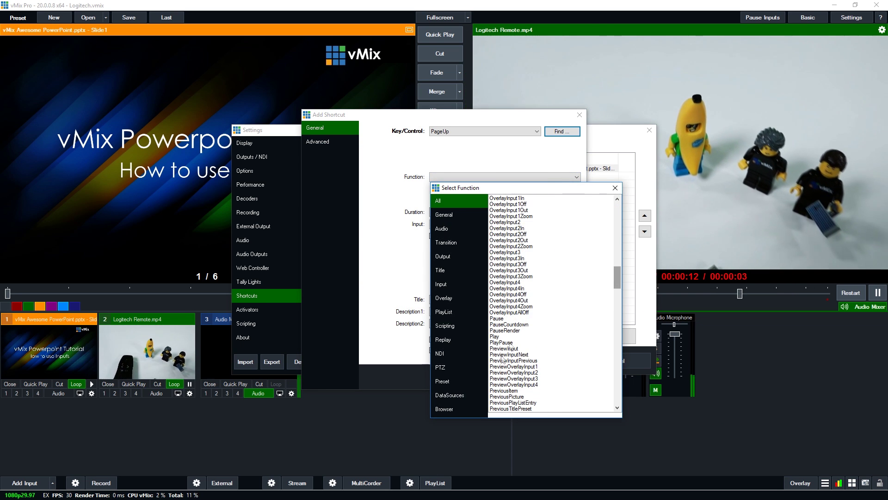
pyautogui.doubleClick(503, 390)
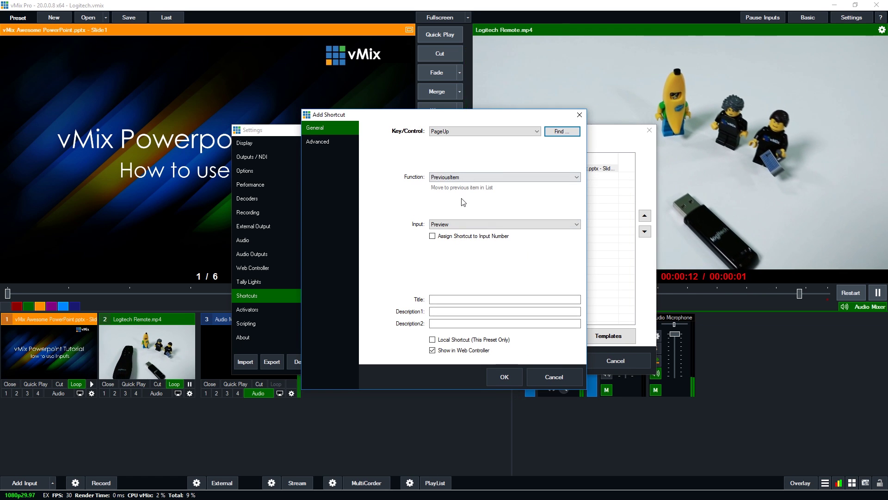
pyautogui.click(503, 223)
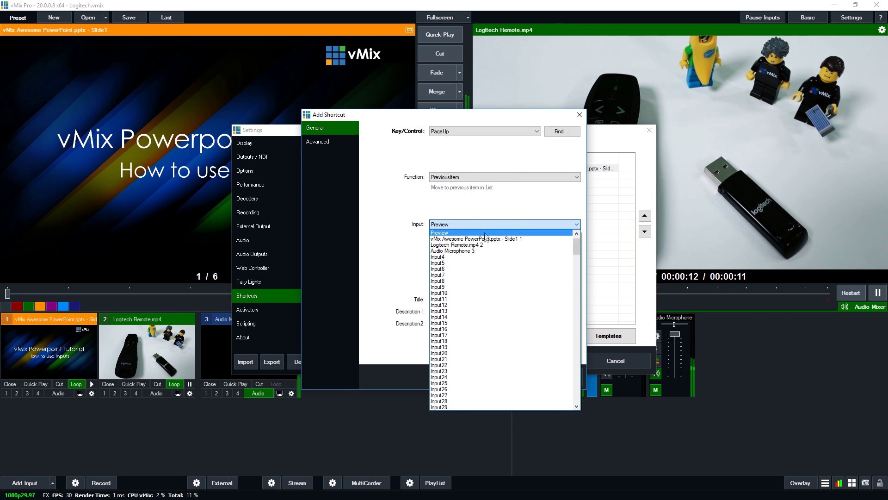
pyautogui.click(452, 236)
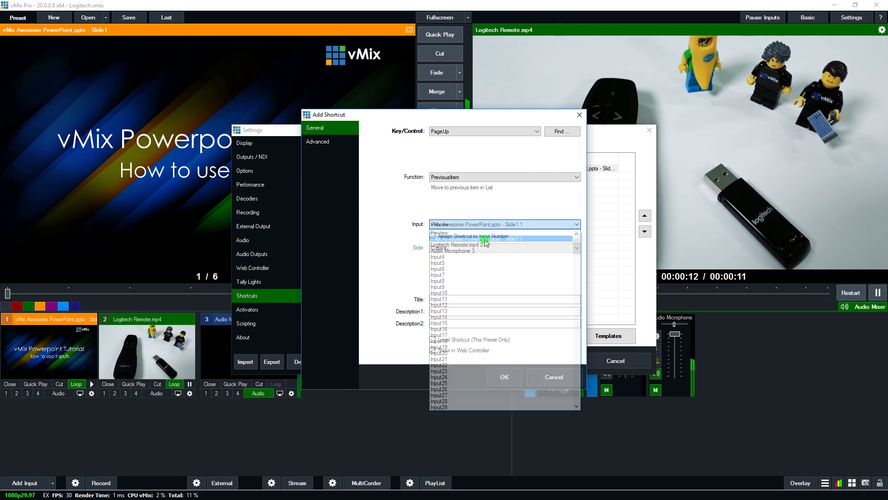
pyautogui.click(504, 377)
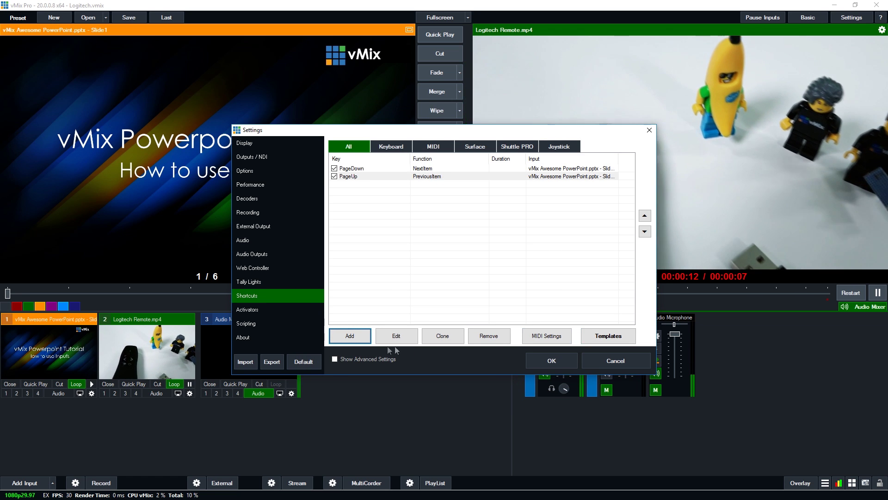
# - Map the period key (OemPeriod) to Cut, targeting the PowerPoint presentation input
pyautogui.click(350, 335)
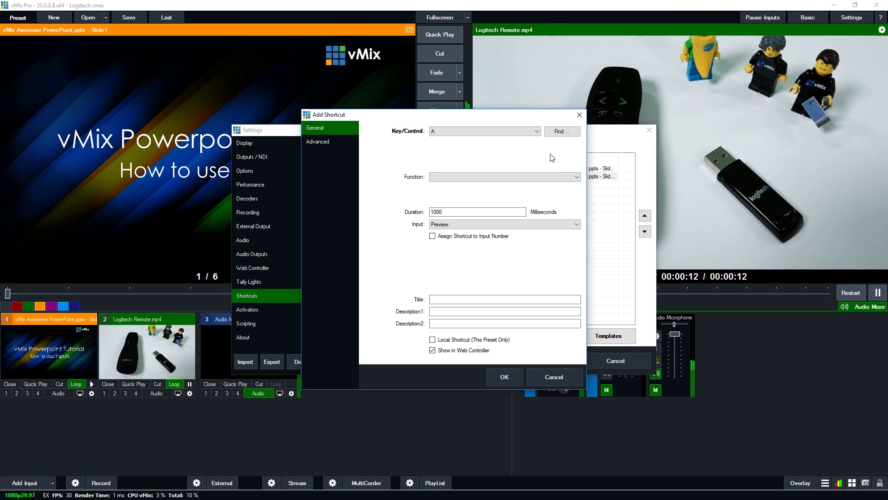
pyautogui.click(564, 131)
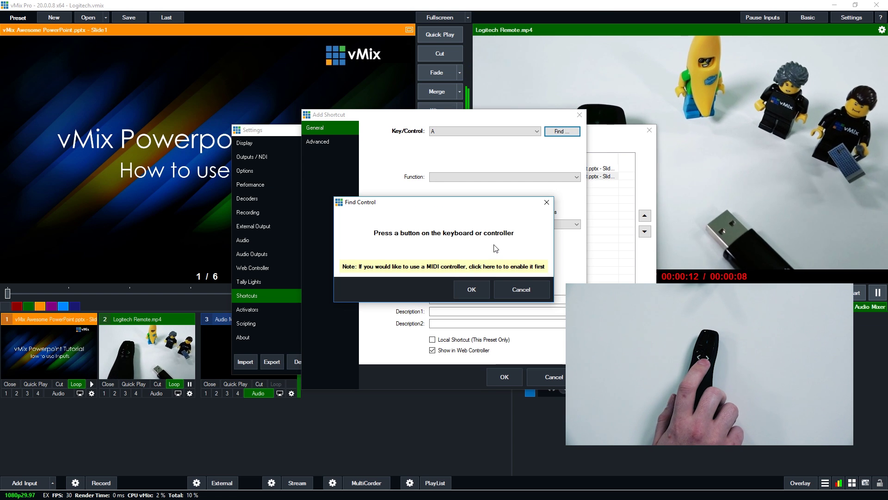
pyautogui.press('.')
pyautogui.click(472, 289)
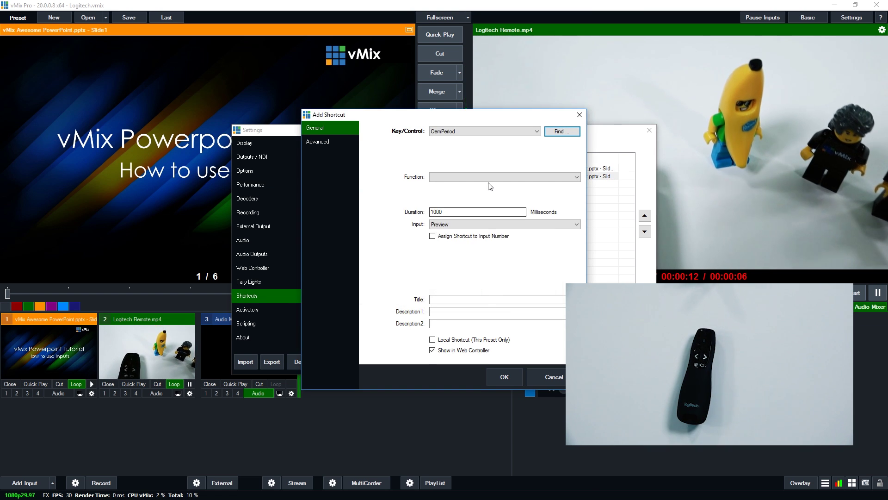
pyautogui.click(490, 178)
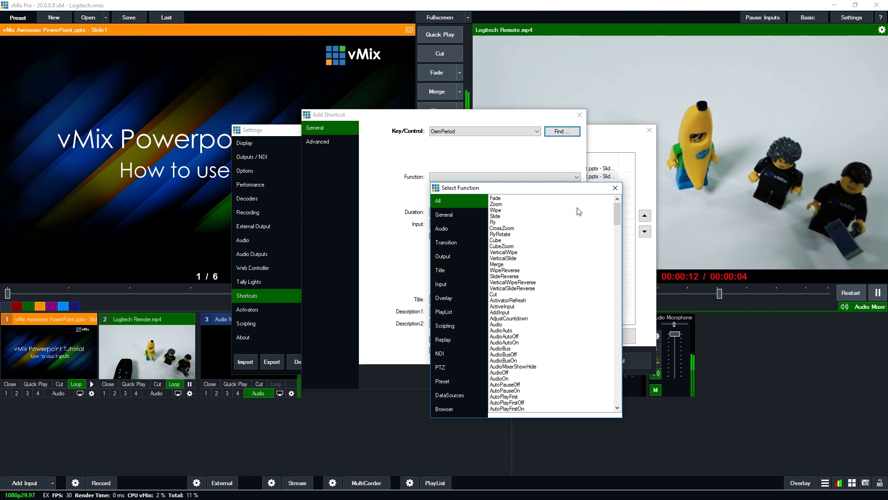
pyautogui.doubleClick(503, 294)
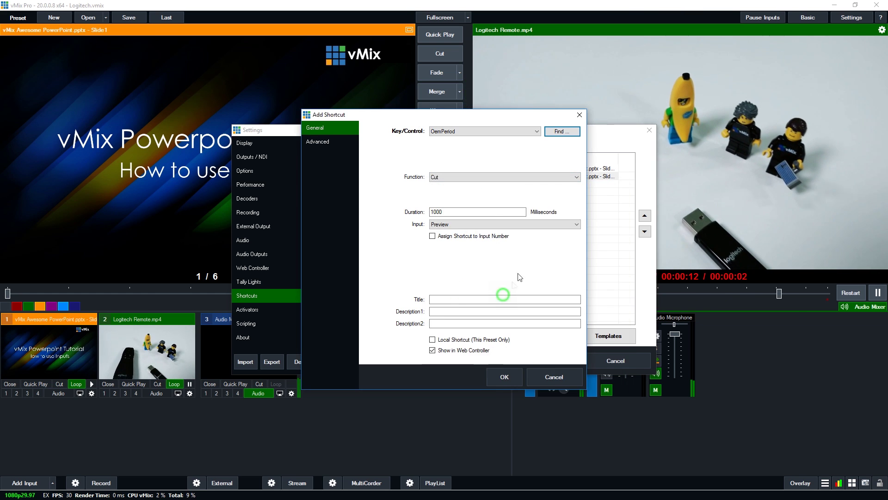
pyautogui.click(487, 225)
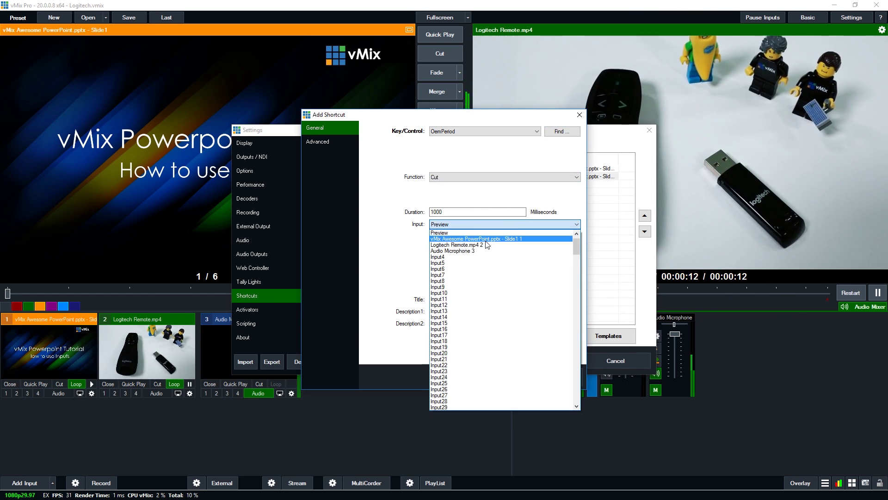
pyautogui.click(490, 242)
pyautogui.click(495, 225)
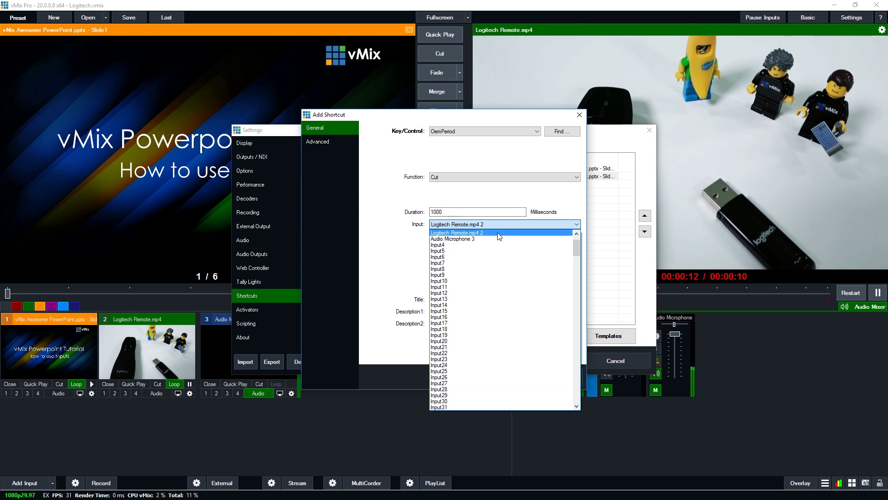
pyautogui.click(511, 246)
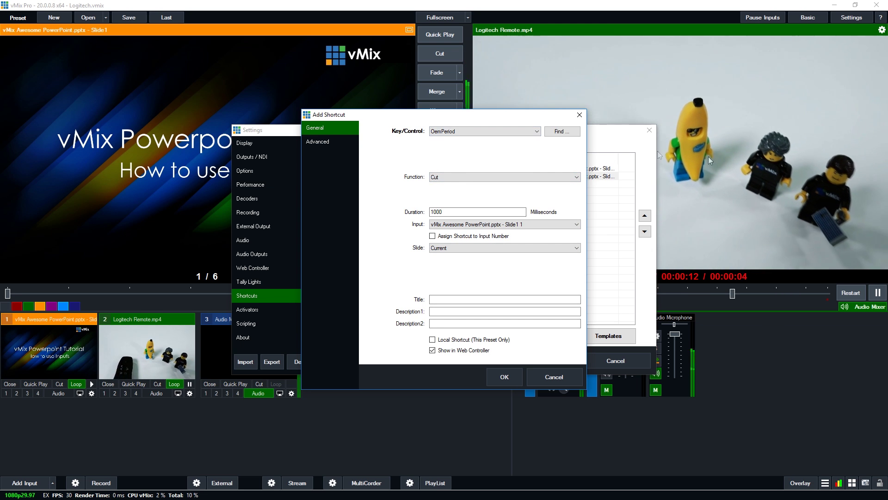
pyautogui.click(510, 377)
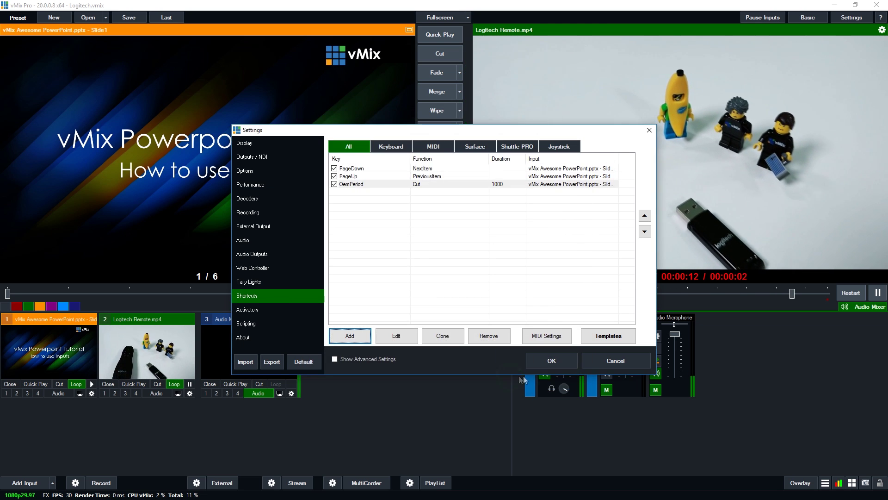
# - Close Settings, cut PowerPoint live with the period key, and page to slide 4 of 6
pyautogui.click(551, 362)
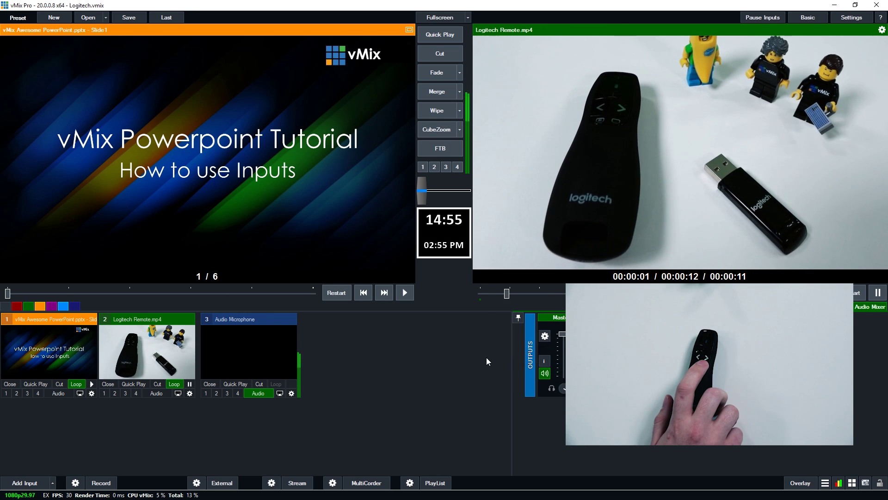
pyautogui.press('.')
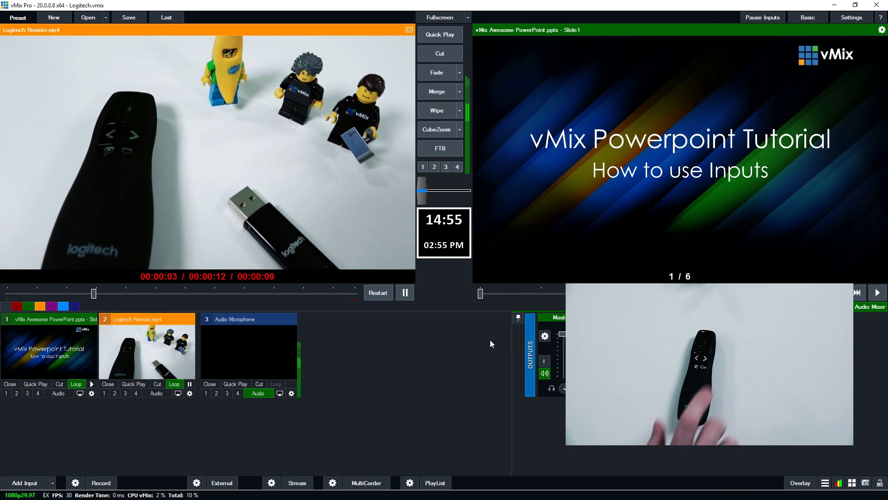
pyautogui.press('pagedown')
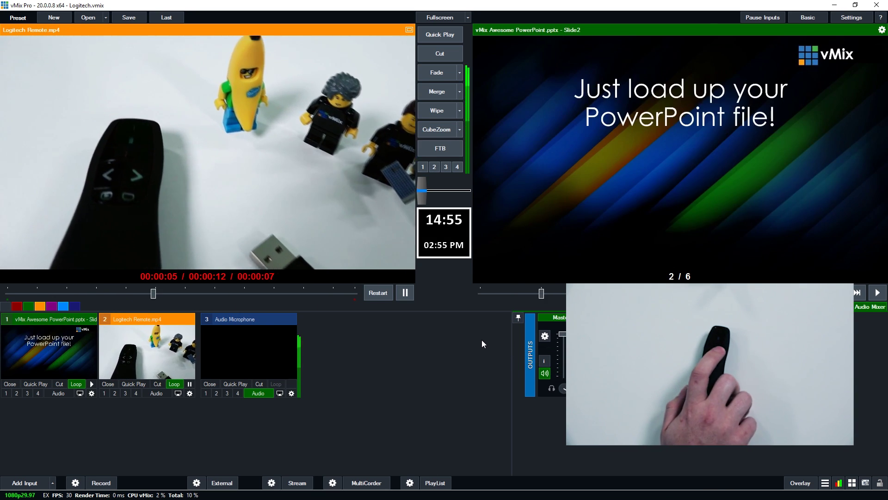
pyautogui.press('pagedown')
pyautogui.press('pagedown')
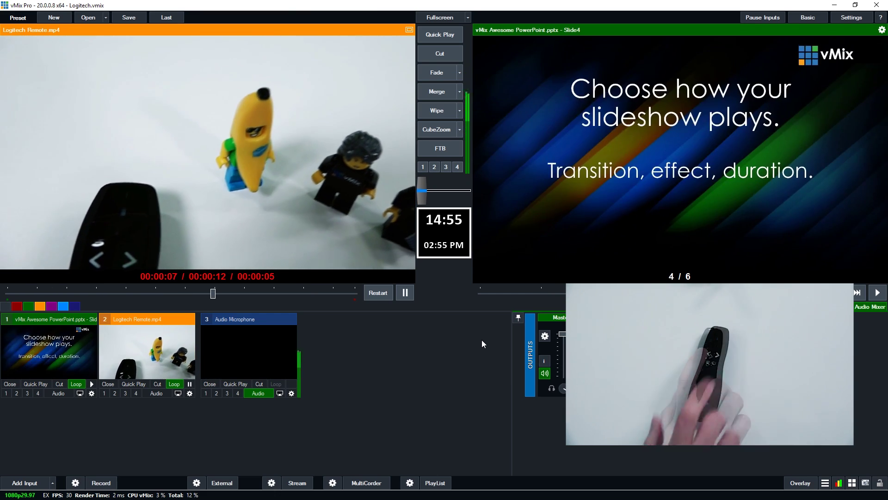
pyautogui.press('pageup')
pyautogui.press('pagedown')
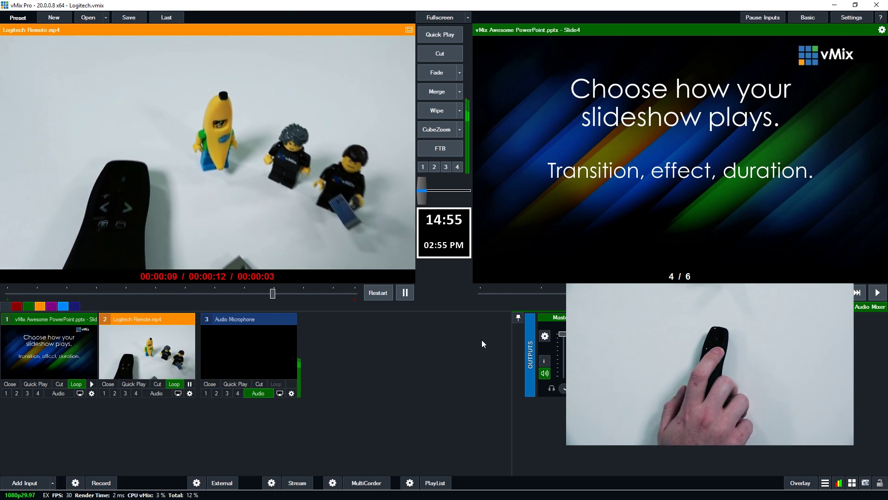